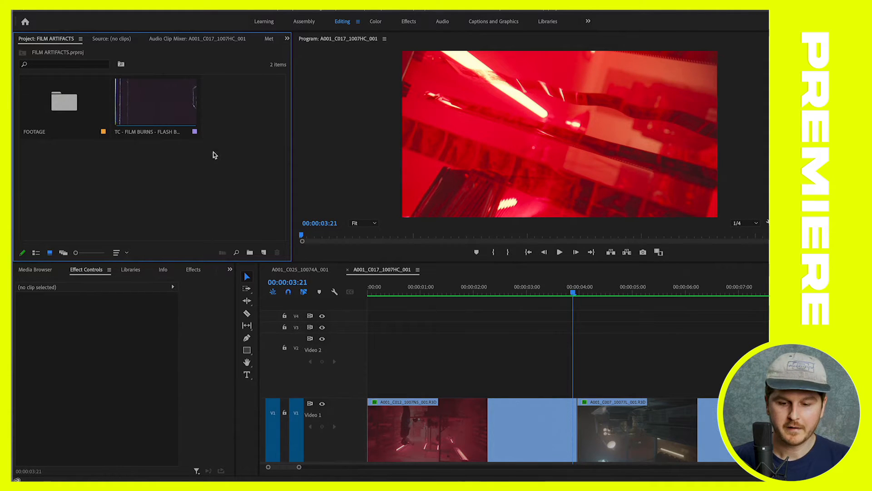
Move the playhead to the cut between the two shots at 00:00:03:23 and enlarge the timeline around it.
{"action": "mouse_move", "coordinate": [572, 293]}
{"action": "left_mouse_down"}
{"action": "mouse_move", "coordinate": [553, 296]}
{"action": "mouse_move", "coordinate": [572, 298]}
{"action": "left_mouse_up"}
{"action": "key", "text": "z"}
{"action": "left_click", "coordinate": [595, 364]}
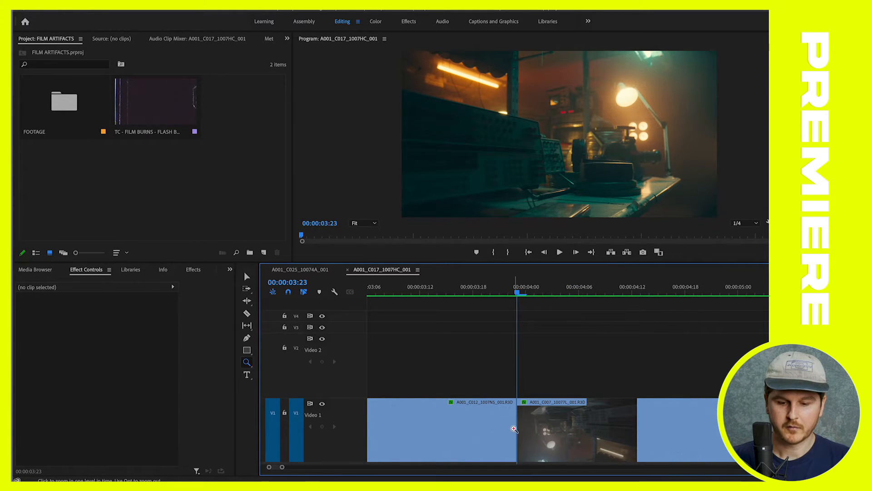
{"action": "left_click_drag", "start_coordinate": [361, 398], "coordinate": [356, 382]}
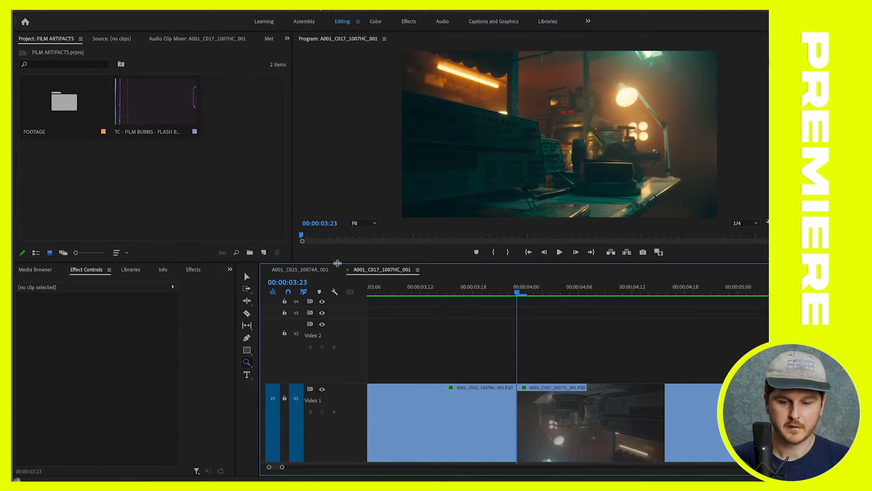
{"action": "mouse_move", "coordinate": [338, 262]}
{"action": "left_mouse_down"}
{"action": "mouse_move", "coordinate": [338, 241]}
{"action": "mouse_move", "coordinate": [338, 251]}
{"action": "left_mouse_up"}
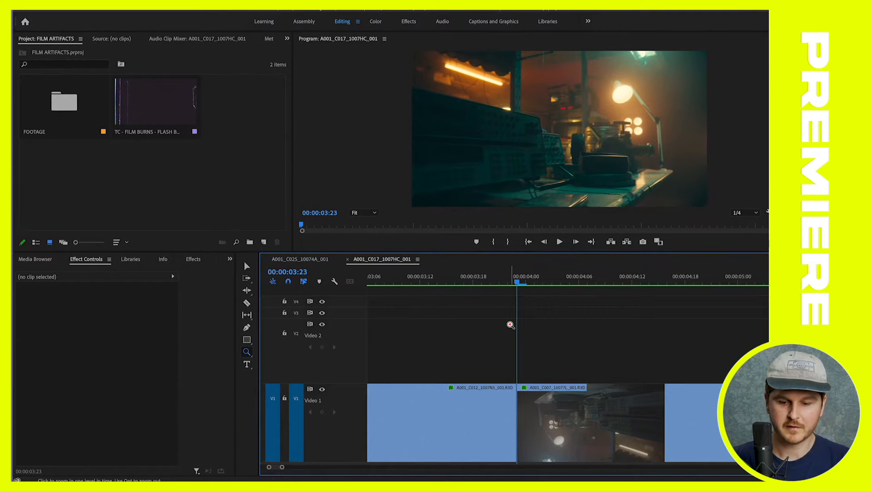
{"action": "left_click", "coordinate": [511, 281]}
{"action": "left_click_drag", "start_coordinate": [511, 280], "coordinate": [519, 284]}
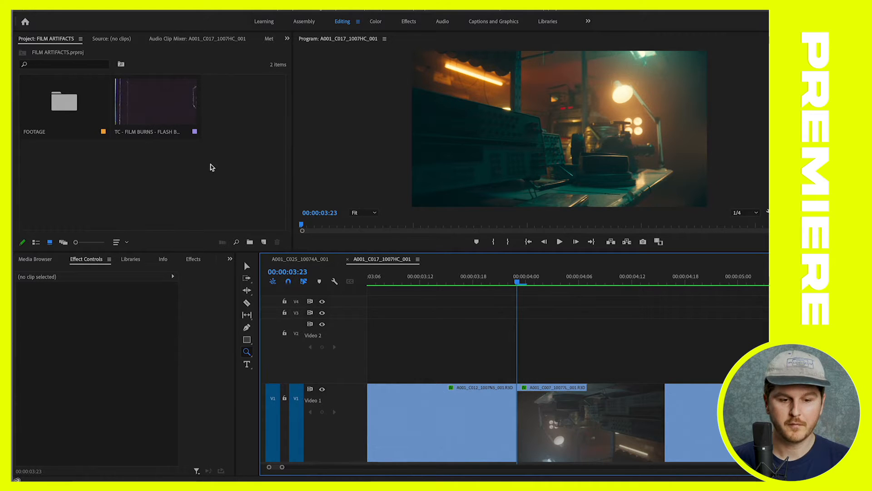
Place the FLASH BURNS film burn clip from the project on Video 2, spanning the cut between the two shots.
{"action": "left_click", "coordinate": [159, 116]}
{"action": "mouse_move", "coordinate": [159, 116]}
{"action": "left_mouse_down"}
{"action": "mouse_move", "coordinate": [474, 362]}
{"action": "mouse_move", "coordinate": [491, 360]}
{"action": "mouse_move", "coordinate": [421, 354]}
{"action": "left_mouse_up"}
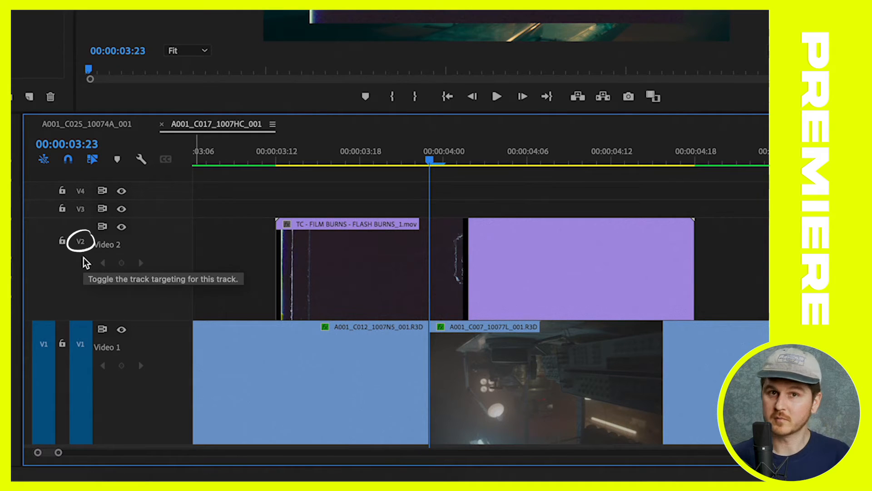
Select the film burn clip on Video 2 with the playhead at 00:00:03:22, showing its Effect Controls.
{"action": "key", "text": "z"}
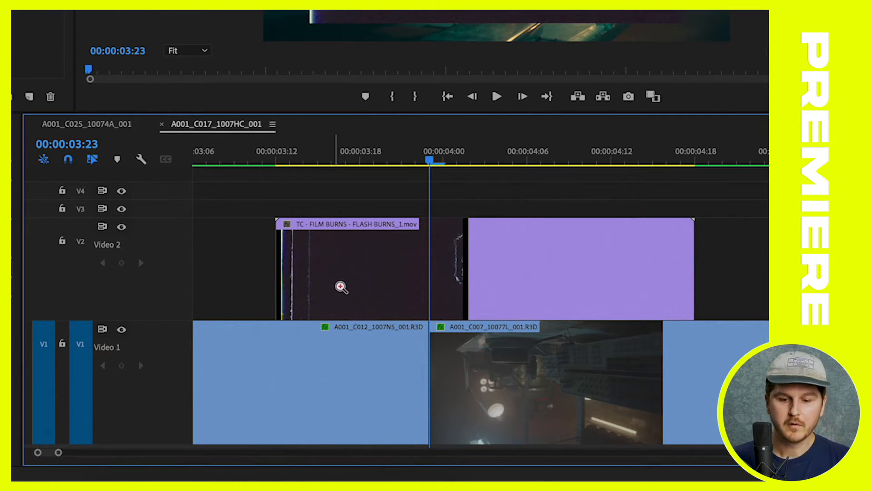
{"action": "left_click", "coordinate": [417, 160]}
{"action": "left_click", "coordinate": [384, 245]}
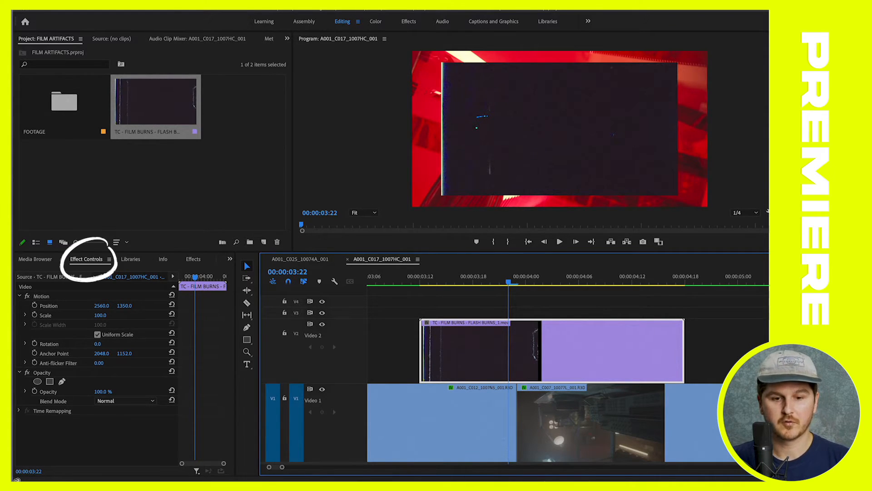
{"action": "left_click", "coordinate": [300, 2]}
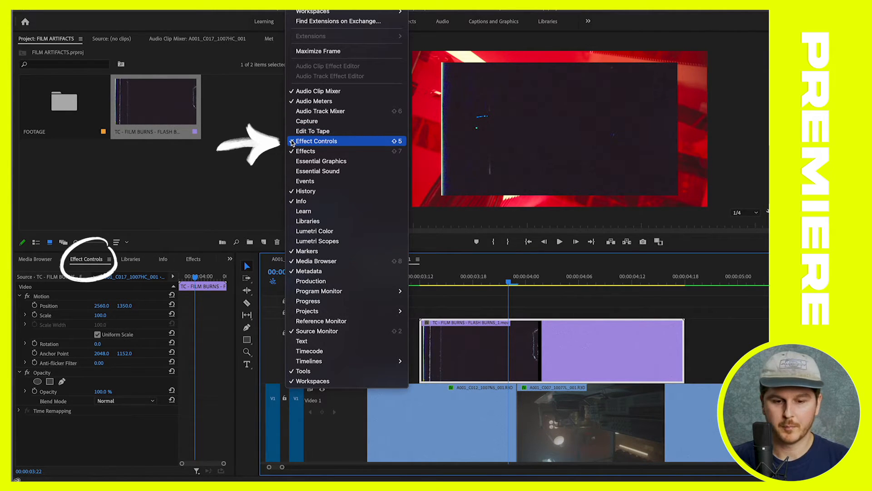
{"action": "left_click", "coordinate": [242, 163]}
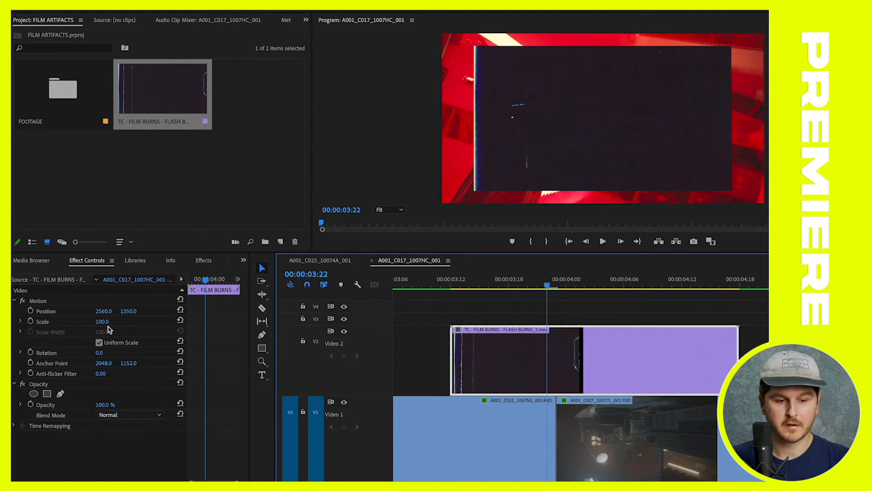
Try enlarging the film burn clip uniformly to a scale of 119.
{"action": "left_click", "coordinate": [22, 322]}
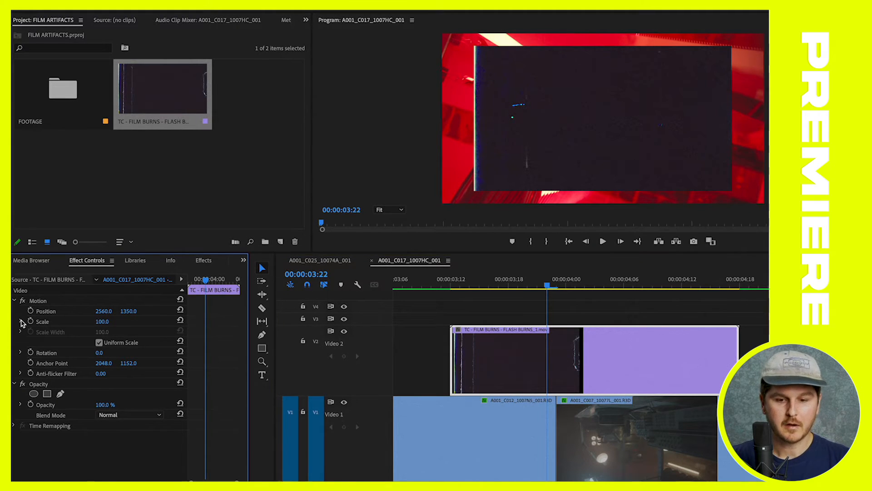
{"action": "left_click", "coordinate": [21, 322]}
{"action": "left_click_drag", "start_coordinate": [100, 321], "coordinate": [109, 321]}
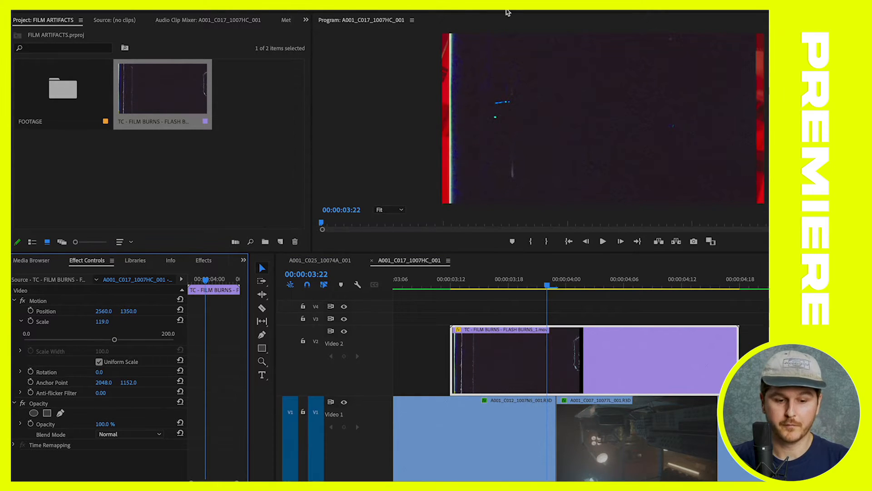
{"action": "key", "text": "super+z"}
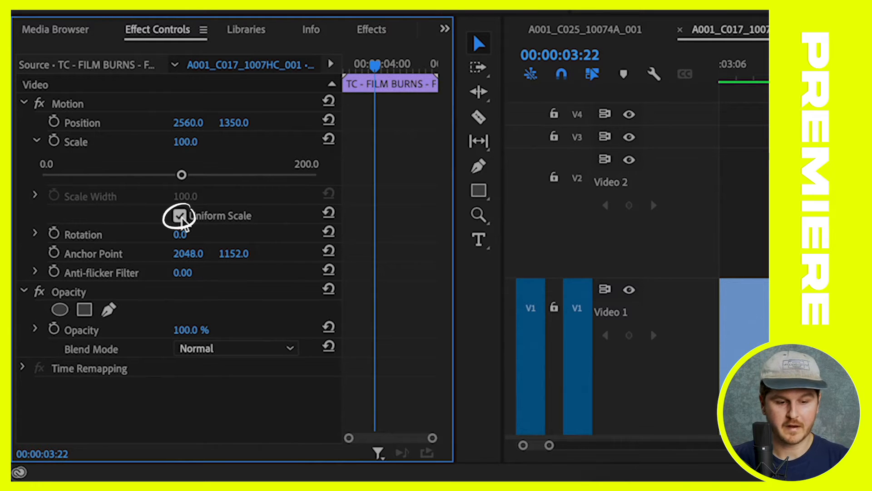
Turn off Uniform Scale for the film burn clip and set its Scale Width to 126 and Scale Height to 118.
{"action": "left_click", "coordinate": [180, 217]}
{"action": "left_click", "coordinate": [36, 197]}
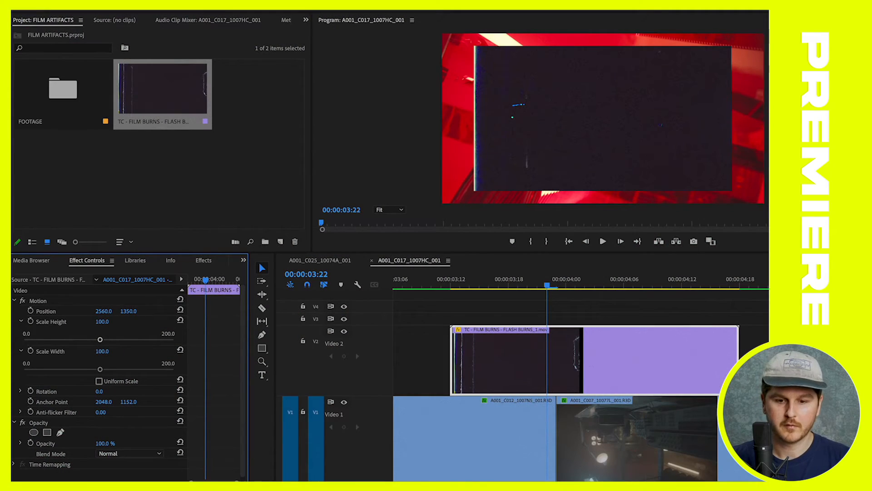
{"action": "left_click_drag", "start_coordinate": [102, 351], "coordinate": [118, 350]}
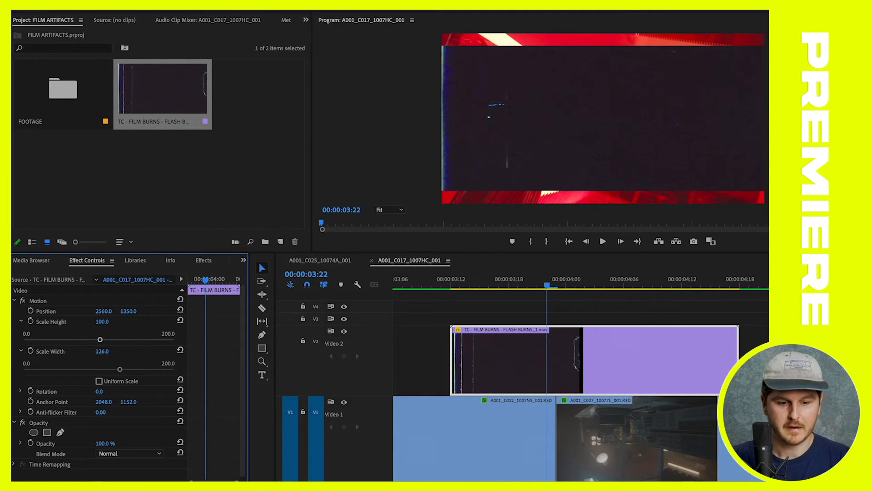
{"action": "left_click_drag", "start_coordinate": [103, 321], "coordinate": [112, 321]}
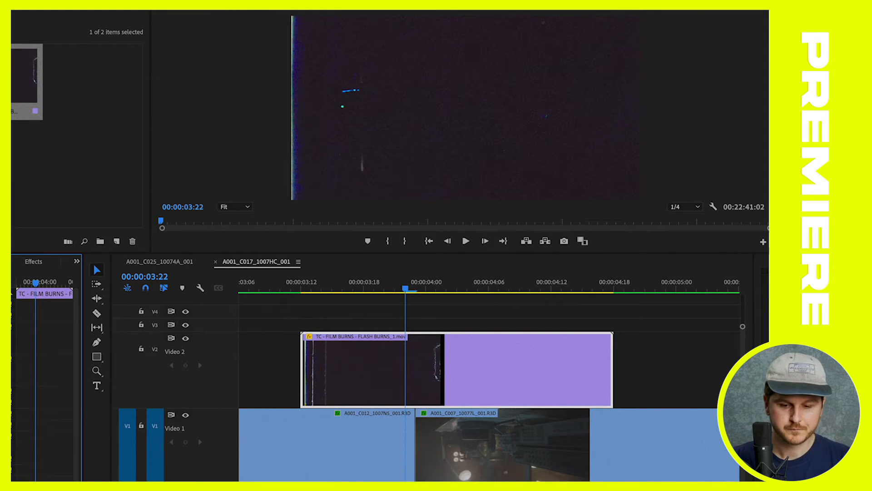
Split the film burn clip in its white flash at 00:00:04:03 and delete the portion after the split.
{"action": "left_click", "coordinate": [394, 289]}
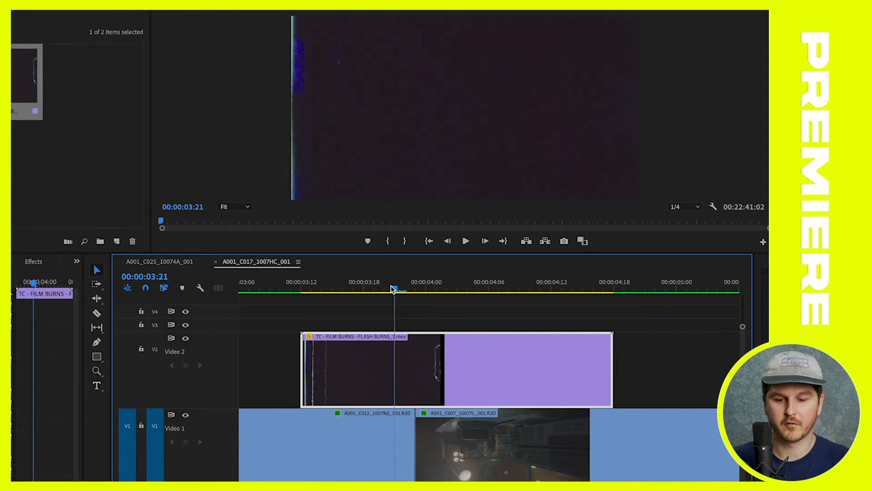
{"action": "mouse_move", "coordinate": [383, 289]}
{"action": "left_mouse_down"}
{"action": "mouse_move", "coordinate": [311, 291]}
{"action": "mouse_move", "coordinate": [371, 297]}
{"action": "left_mouse_up"}
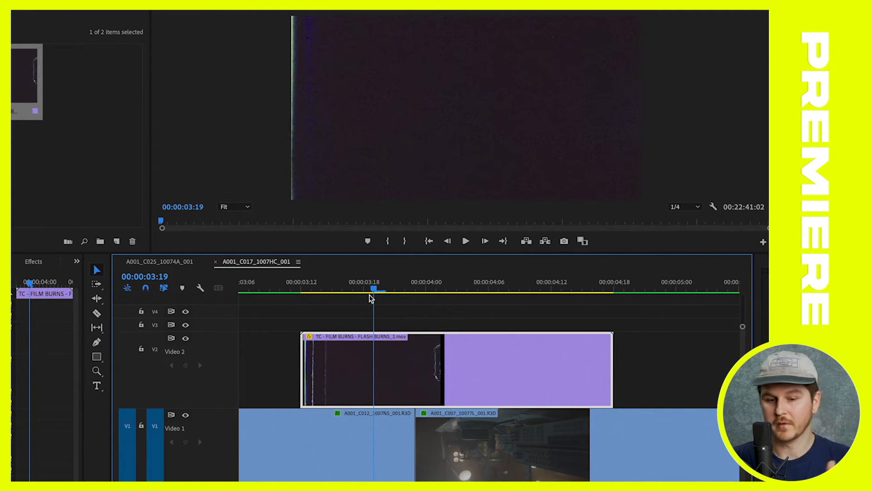
{"action": "left_click_drag", "start_coordinate": [374, 298], "coordinate": [454, 297]}
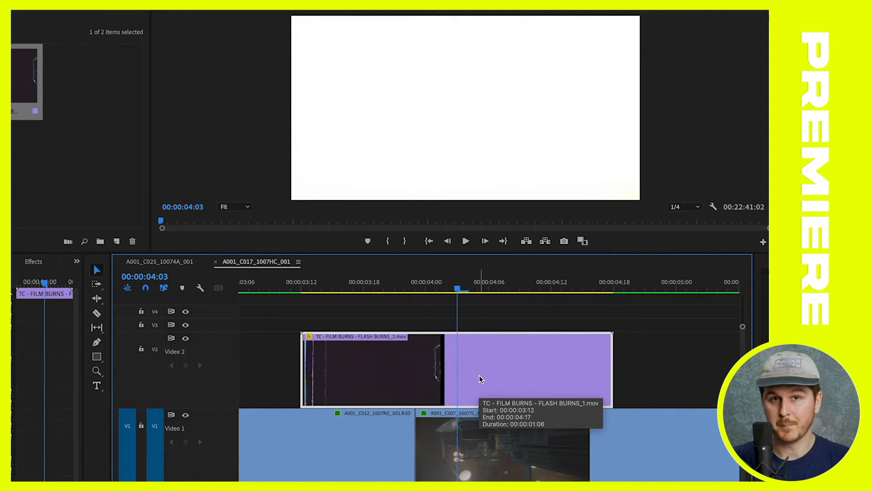
{"action": "key", "text": "c"}
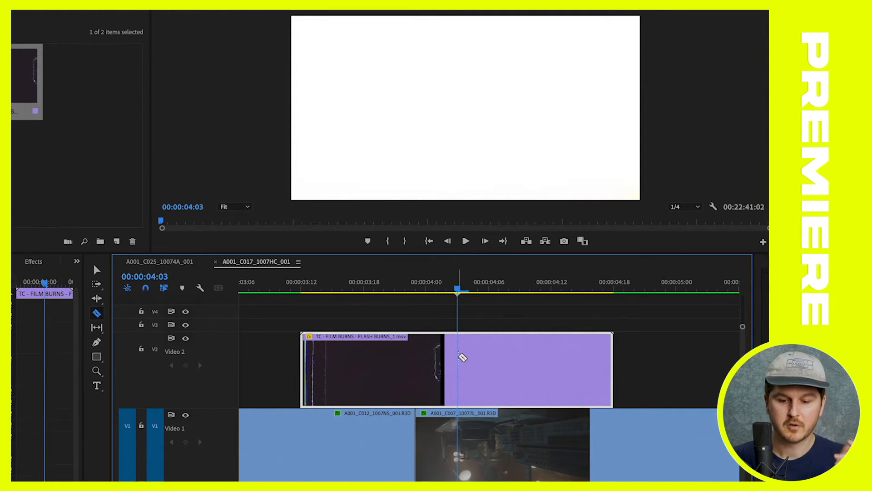
{"action": "left_click", "coordinate": [461, 358]}
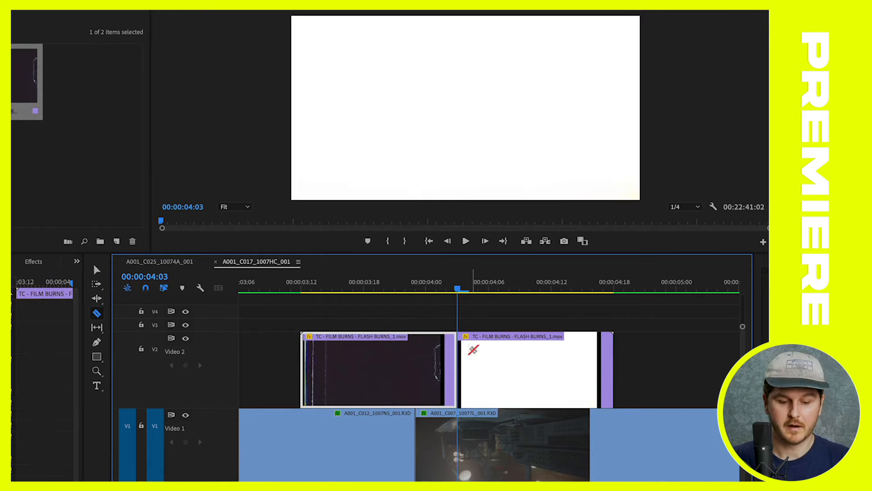
{"action": "key", "text": "v"}
{"action": "left_click", "coordinate": [498, 363]}
{"action": "key", "text": "Delete"}
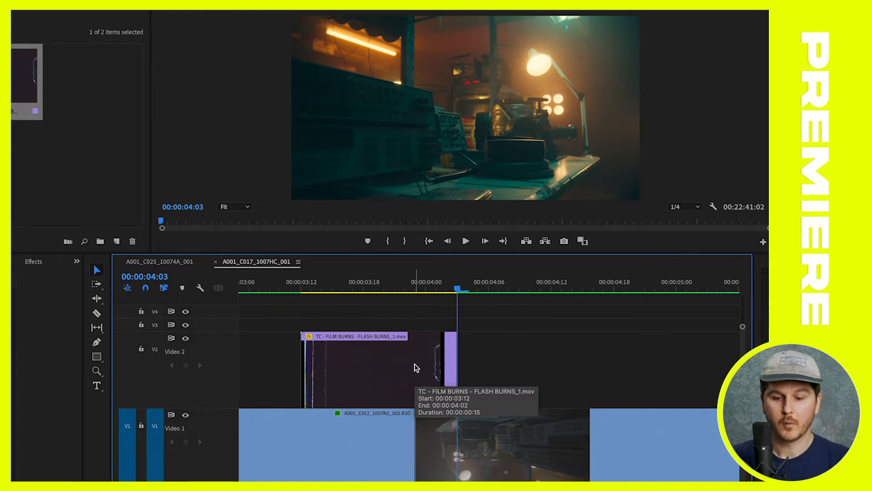
Shift the trimmed film burn clip so it ends at the cut between the two shots, with the playhead at 00:00:03:23.
{"action": "left_click_drag", "start_coordinate": [417, 368], "coordinate": [377, 369]}
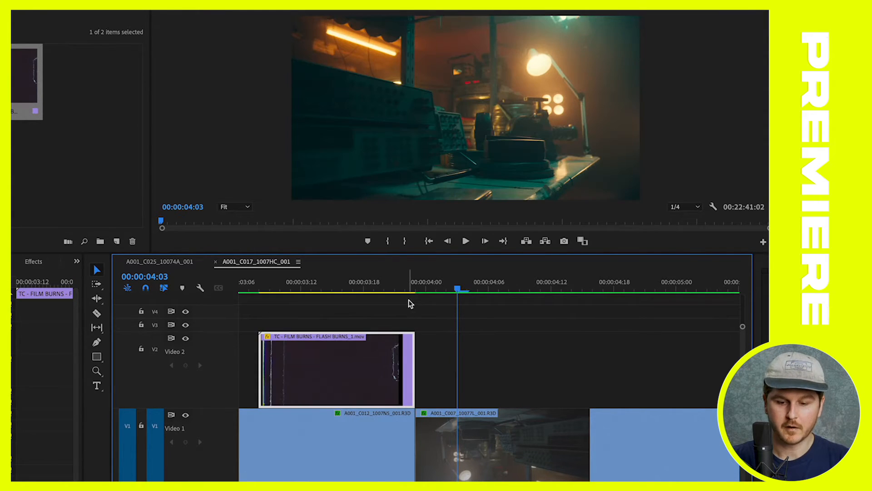
{"action": "left_click", "coordinate": [415, 287]}
{"action": "left_click_drag", "start_coordinate": [419, 290], "coordinate": [415, 291]}
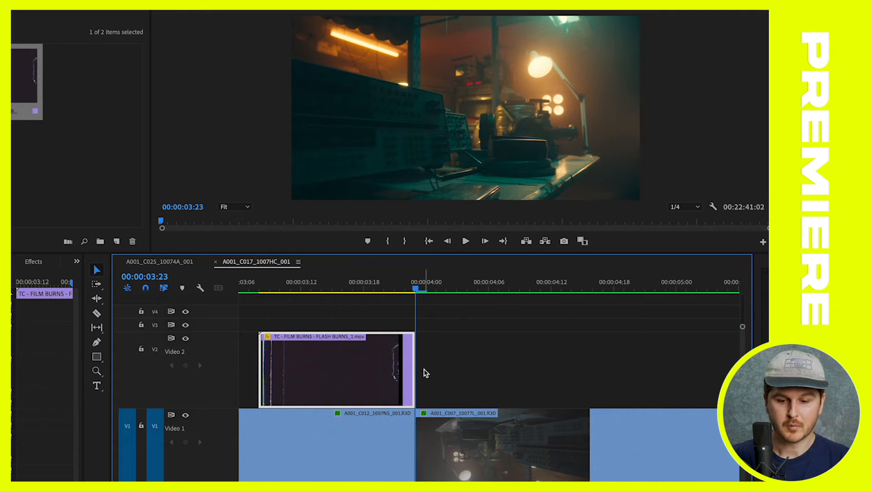
Extend the end of the film burn clip about 9 frames past the cut and check the flash at 00:00:03:23.
{"action": "left_click_drag", "start_coordinate": [415, 348], "coordinate": [509, 348]}
{"action": "left_click", "coordinate": [386, 284]}
{"action": "left_click_drag", "start_coordinate": [388, 285], "coordinate": [416, 285]}
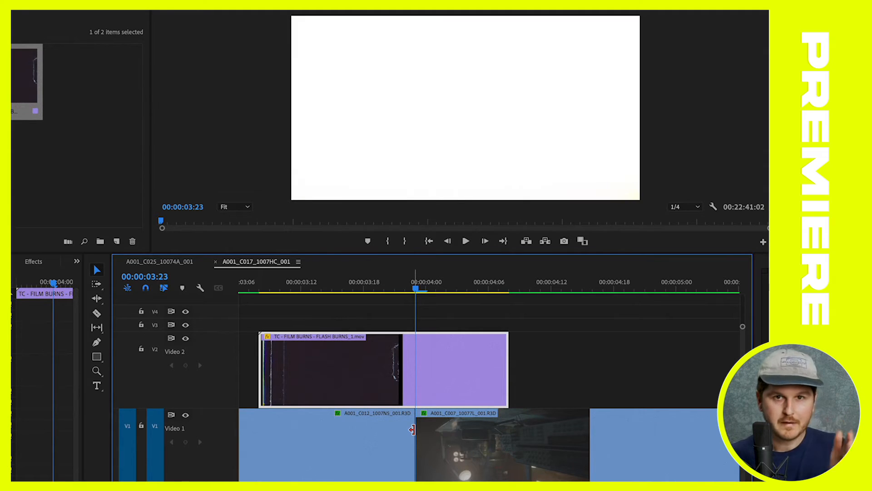
{"action": "key", "text": "ctrl+s"}
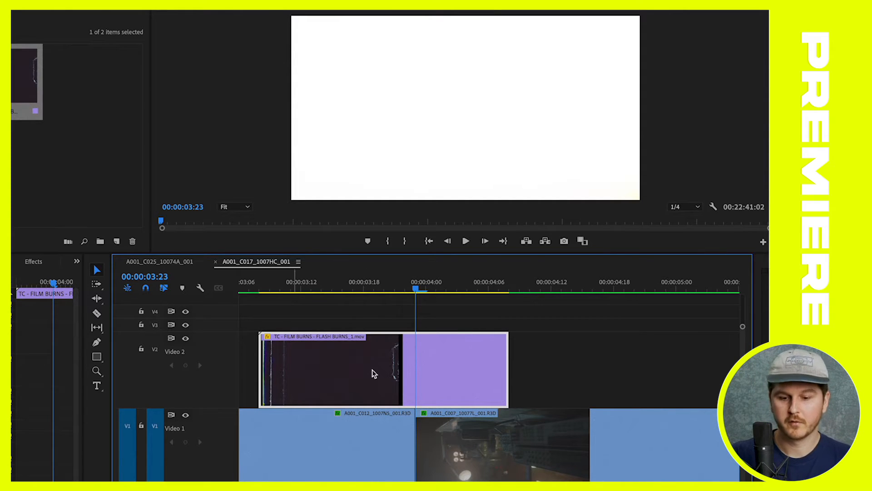
Play the sequence from 00:00:00:00 to review the film burn transition between the two shots.
{"action": "key", "text": "minus"}
{"action": "key", "text": "minus"}
{"action": "key", "text": "minus"}
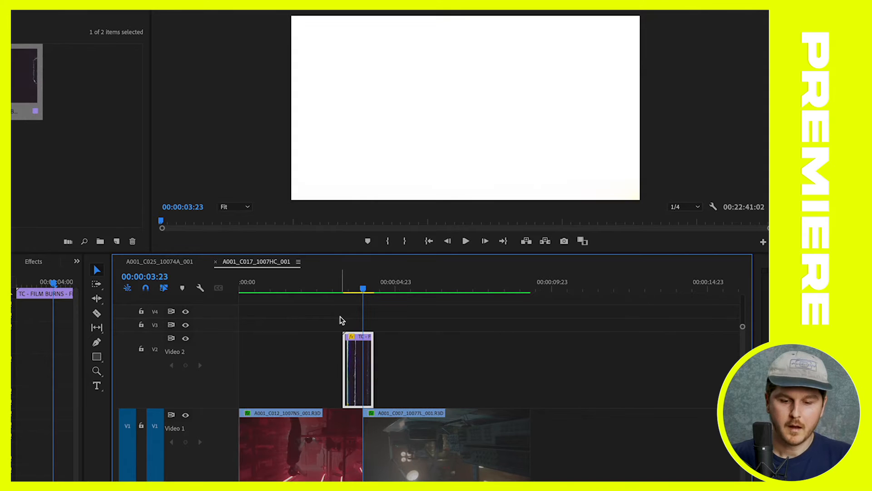
{"action": "left_click", "coordinate": [302, 280]}
{"action": "left_click_drag", "start_coordinate": [301, 280], "coordinate": [204, 287]}
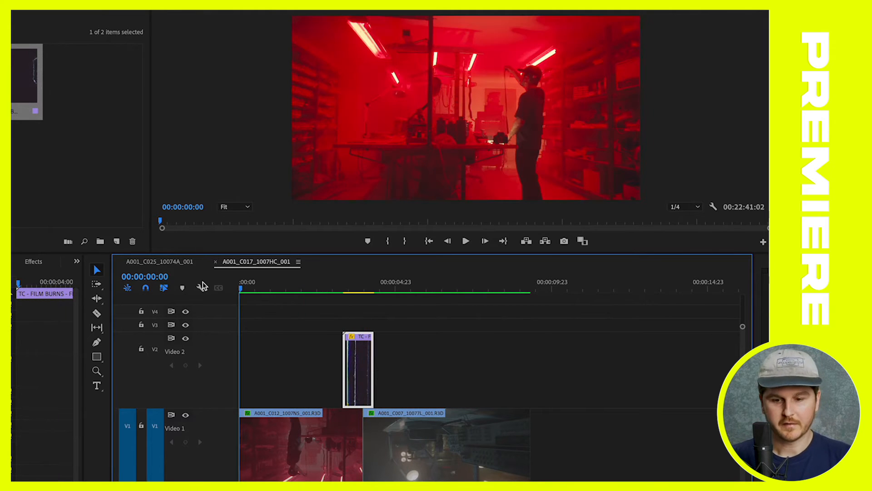
{"action": "key", "text": "space"}
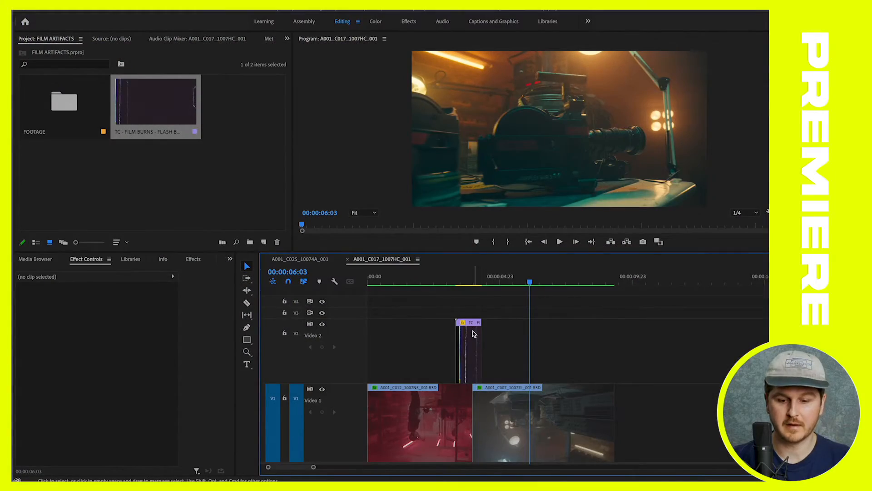
Select the film burn clip on Video 2 and open its Blend Mode options.
{"action": "left_click", "coordinate": [473, 334]}
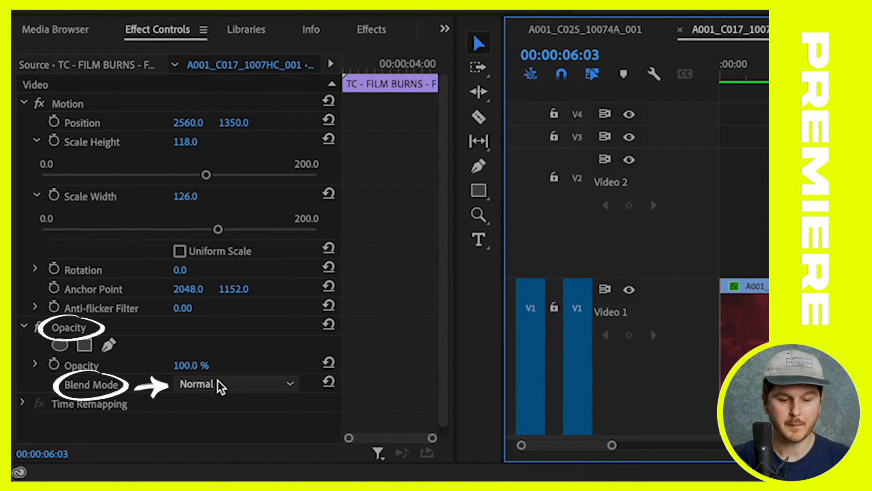
{"action": "left_click", "coordinate": [218, 383]}
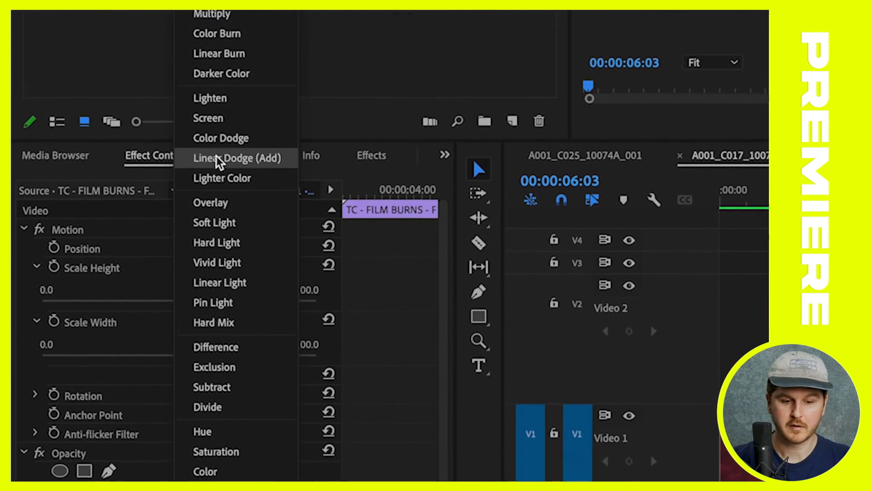
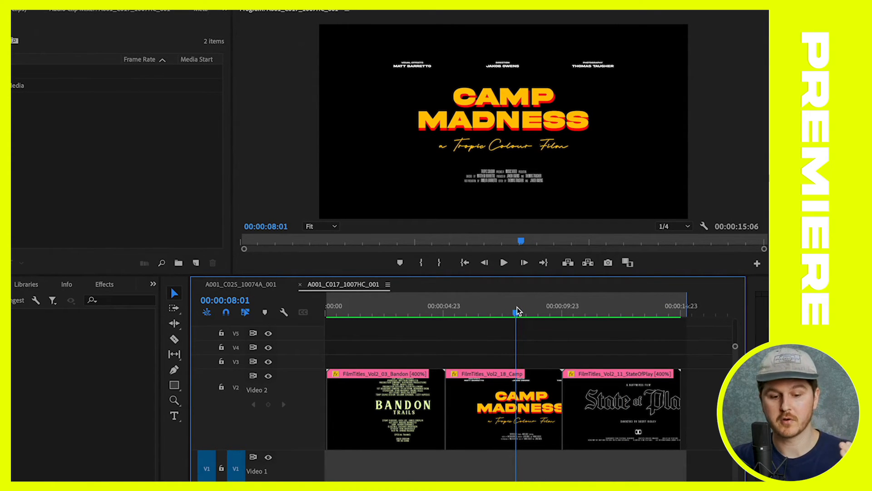
Scrub back through the film titles, and examine the BURN TEXTURES folder and the details of BURN TEXTURES_4.mov in Finder.
{"action": "left_click_drag", "start_coordinate": [517, 307], "coordinate": [397, 313]}
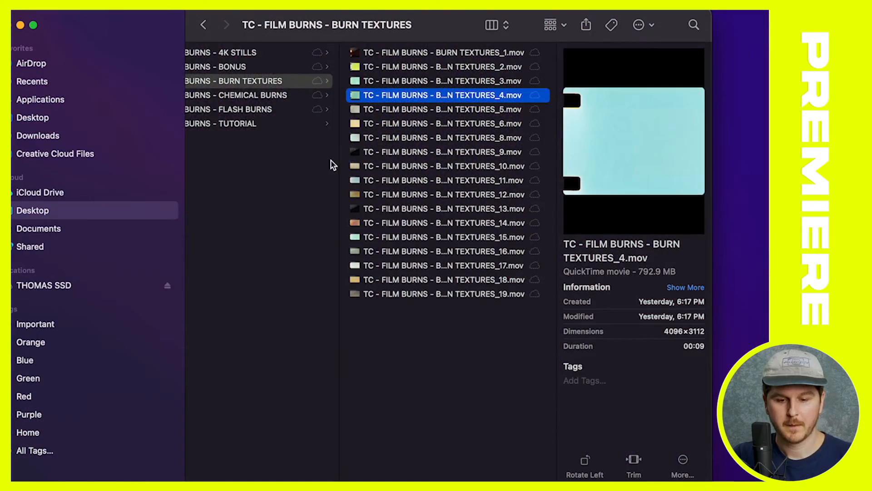
{"action": "scroll", "coordinate": [331, 165], "scroll_direction": "left", "scroll_amount": 3}
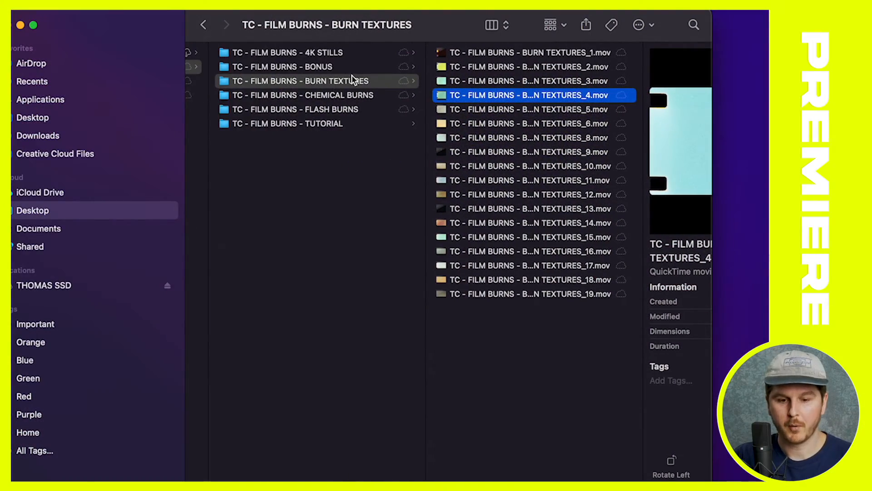
{"action": "scroll", "coordinate": [513, 308], "scroll_direction": "right", "scroll_amount": 3}
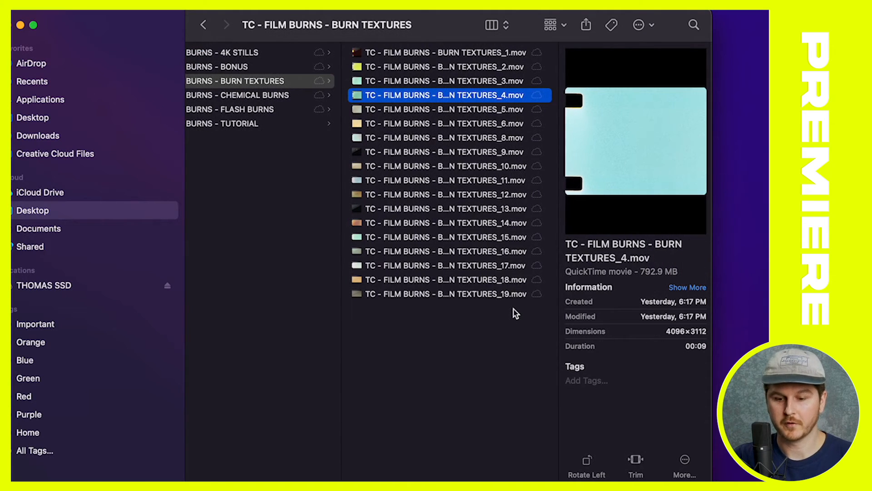
{"action": "scroll", "coordinate": [490, 87], "scroll_direction": "right", "scroll_amount": 1}
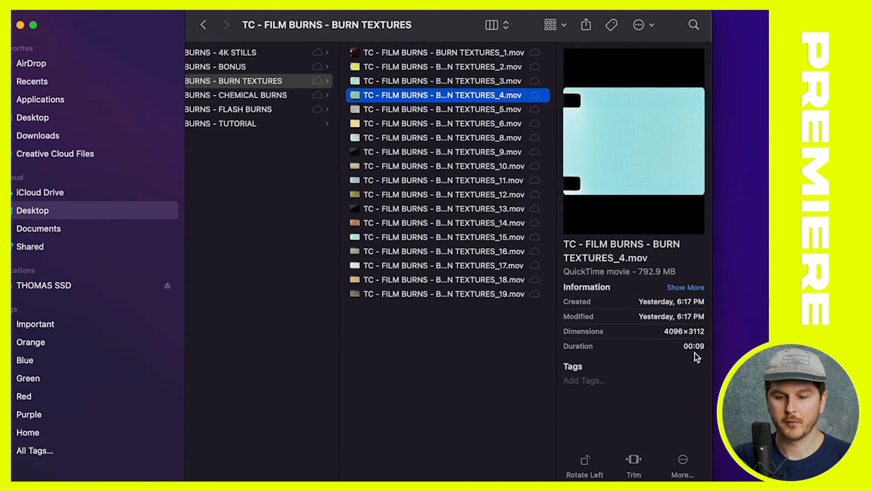
Compare the previews and durations of the first few clips in the BURN TEXTURES folder.
{"action": "left_click", "coordinate": [487, 56]}
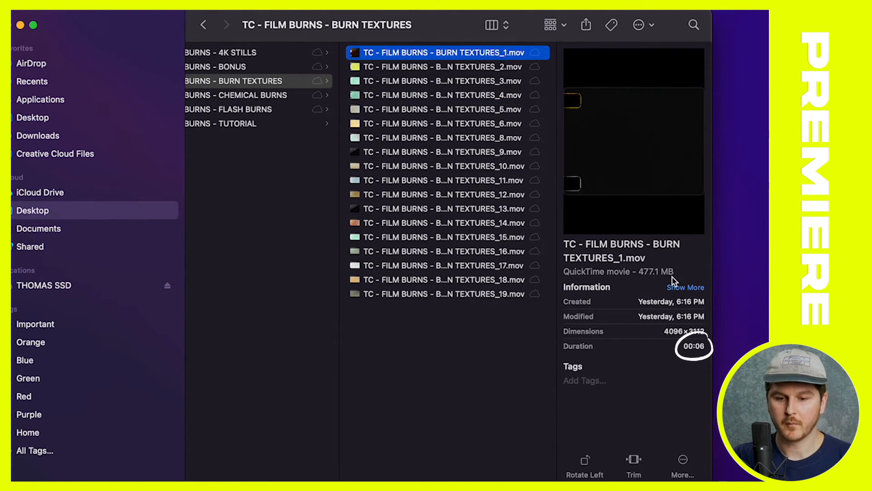
{"action": "key", "text": "Down"}
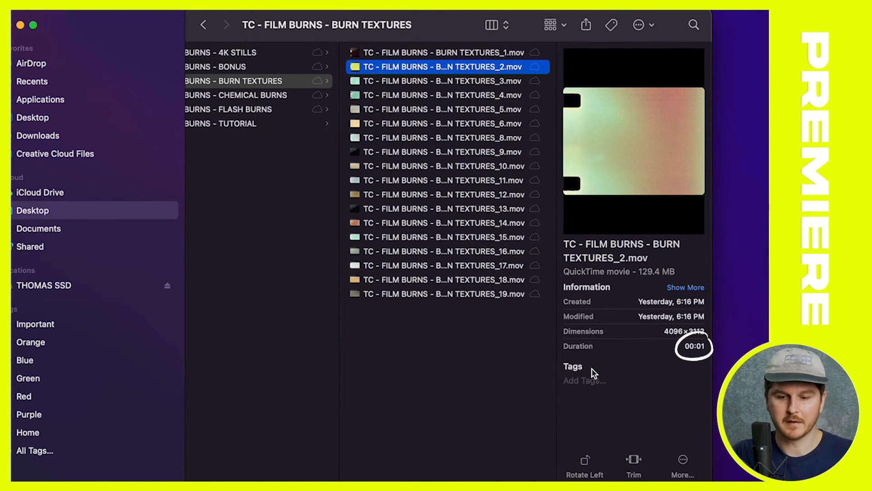
{"action": "key", "text": "Down"}
{"action": "key", "text": "Down"}
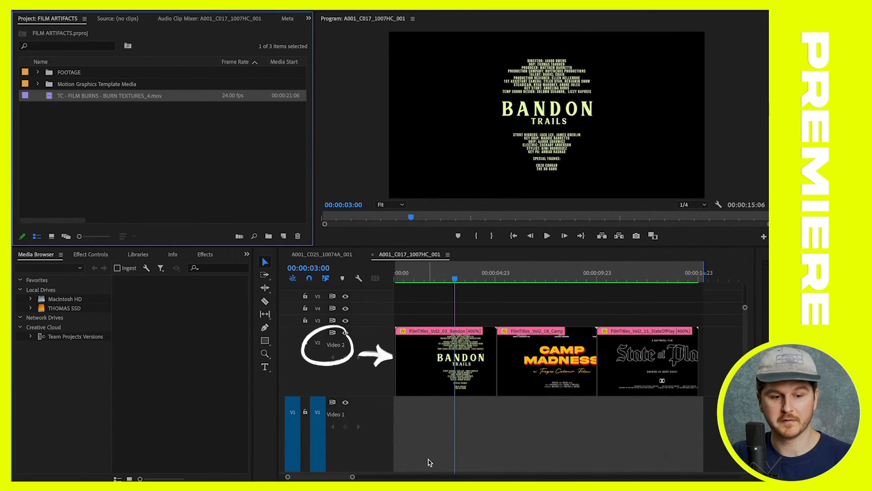
Place TC - FILM BURNS - BURN TEXTURES_4.mov on Video 1 at the sequence start beneath the titles, and compare with the track hidden and shown.
{"action": "mouse_move", "coordinate": [110, 98]}
{"action": "left_mouse_down"}
{"action": "mouse_move", "coordinate": [431, 308]}
{"action": "mouse_move", "coordinate": [435, 436]}
{"action": "mouse_move", "coordinate": [385, 433]}
{"action": "left_mouse_up"}
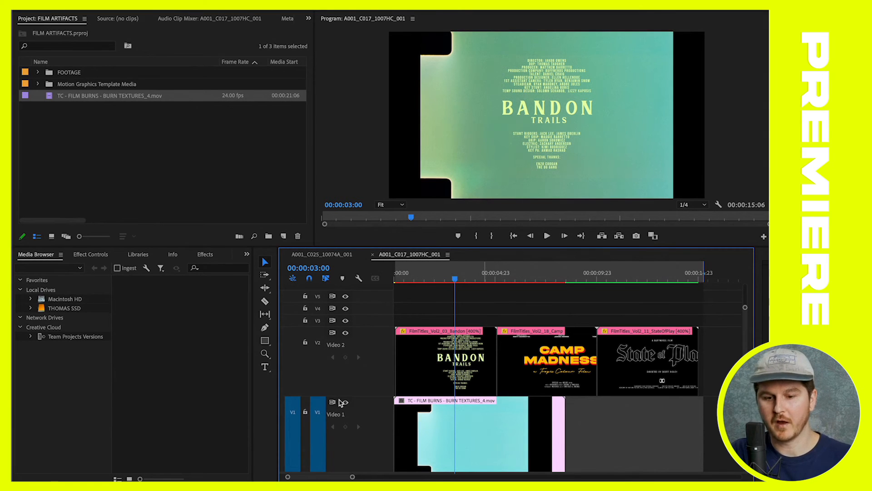
{"action": "left_click", "coordinate": [346, 403]}
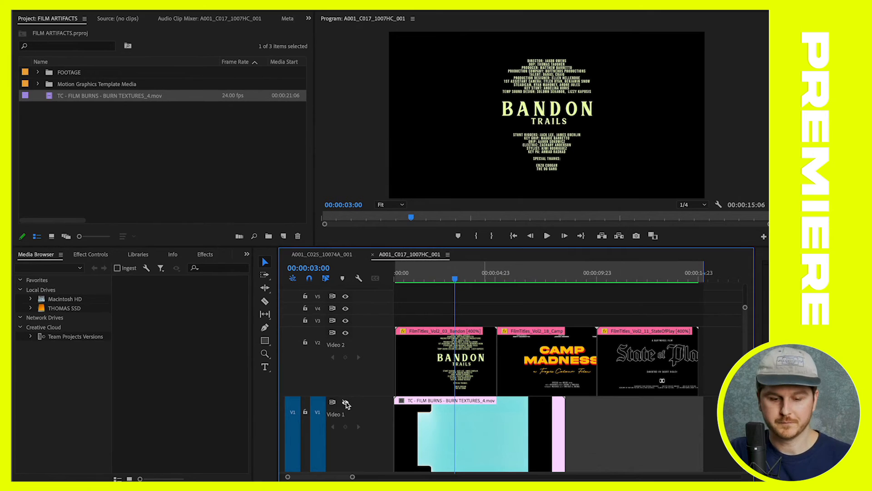
{"action": "left_click", "coordinate": [345, 403]}
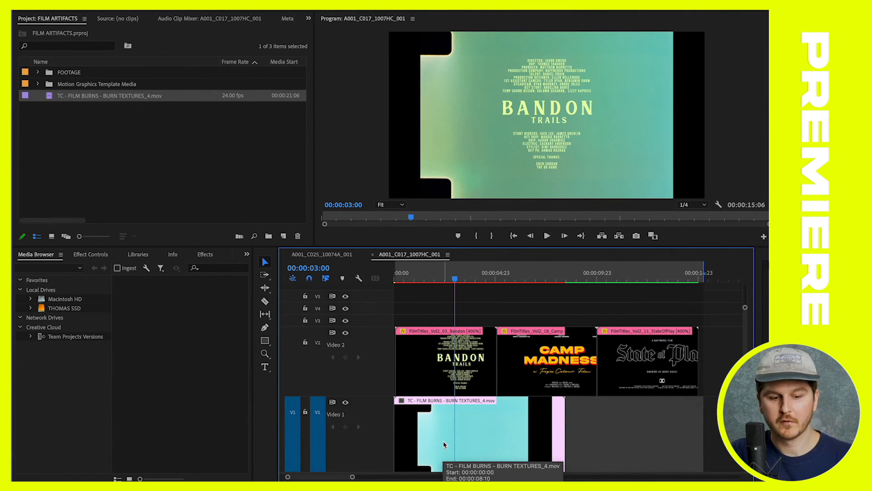
Show the effect settings of the burn texture clip on Video 1 and try enlarging it with uniform scaling.
{"action": "left_click", "coordinate": [94, 254]}
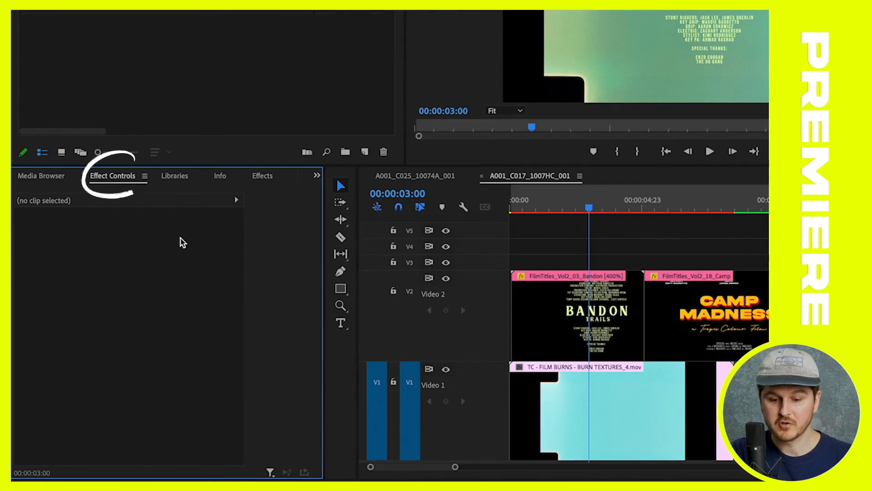
{"action": "left_click", "coordinate": [656, 407]}
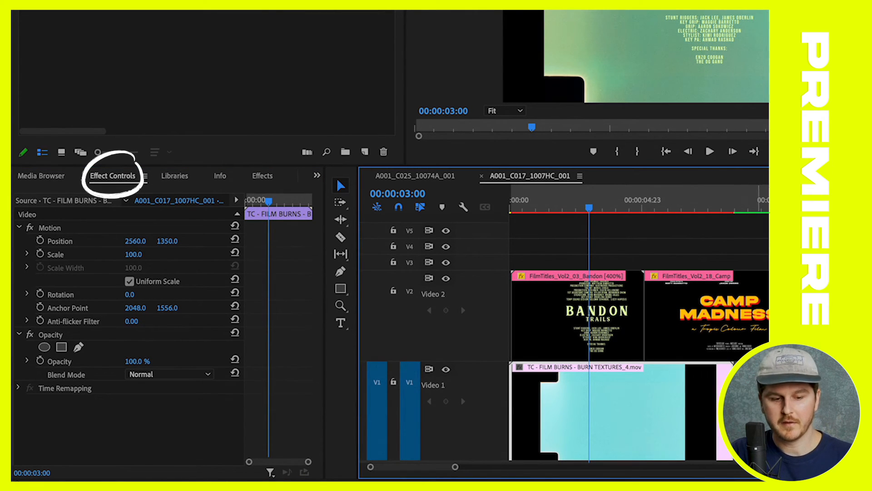
{"action": "left_click", "coordinate": [766, 402]}
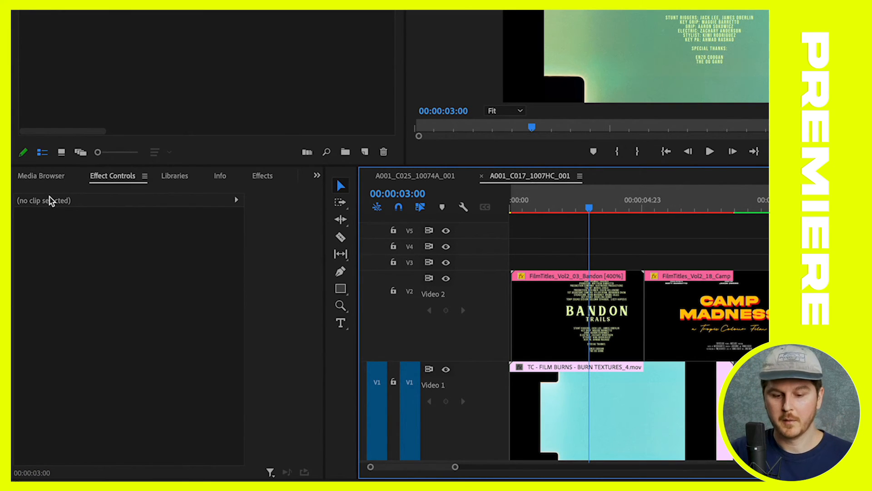
{"action": "left_click", "coordinate": [630, 399]}
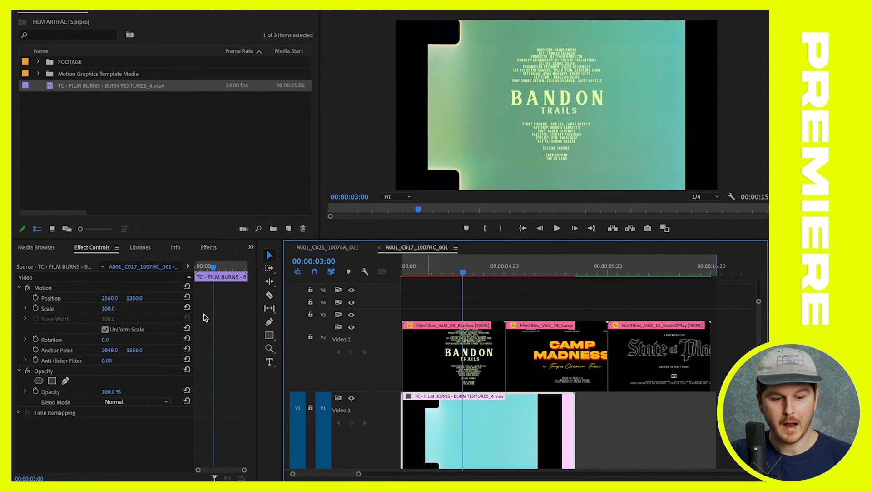
{"action": "left_click_drag", "start_coordinate": [107, 308], "coordinate": [115, 308]}
{"action": "key", "text": "super+z"}
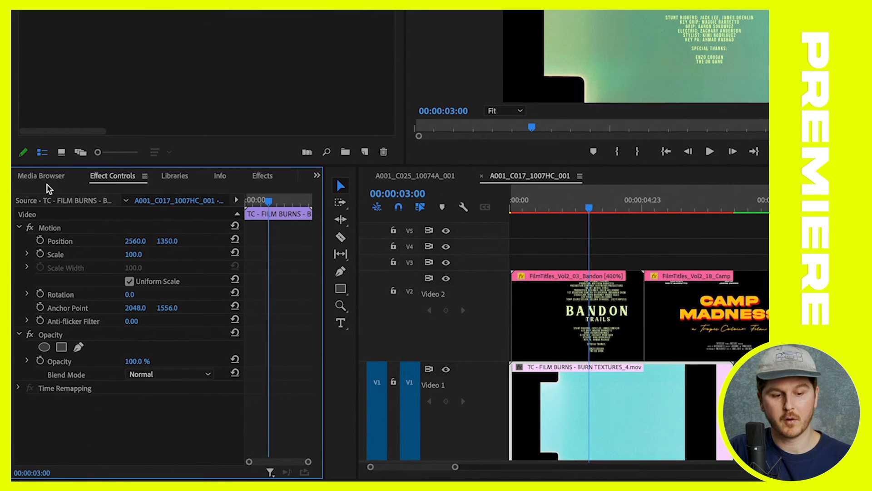
Turn off Uniform Scale for the burn texture clip, and set its Scale Width to 145.9 and horizontal position to 2262.
{"action": "left_click", "coordinate": [27, 254]}
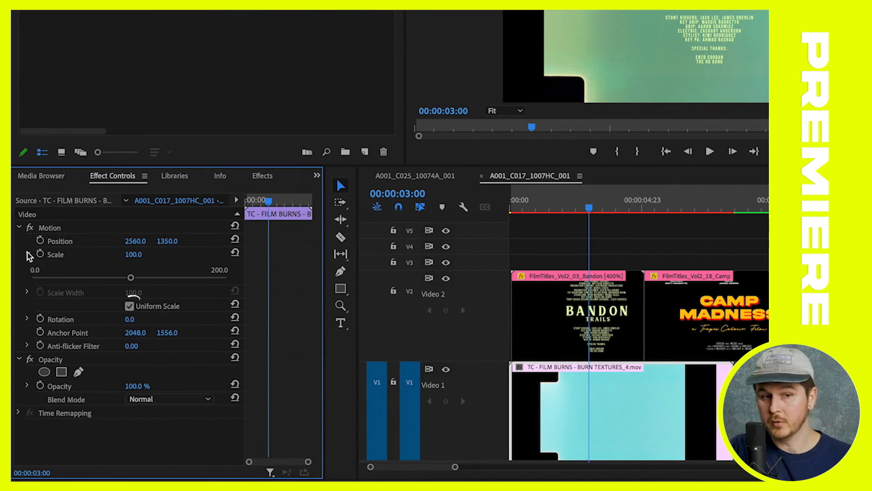
{"action": "left_click", "coordinate": [130, 305]}
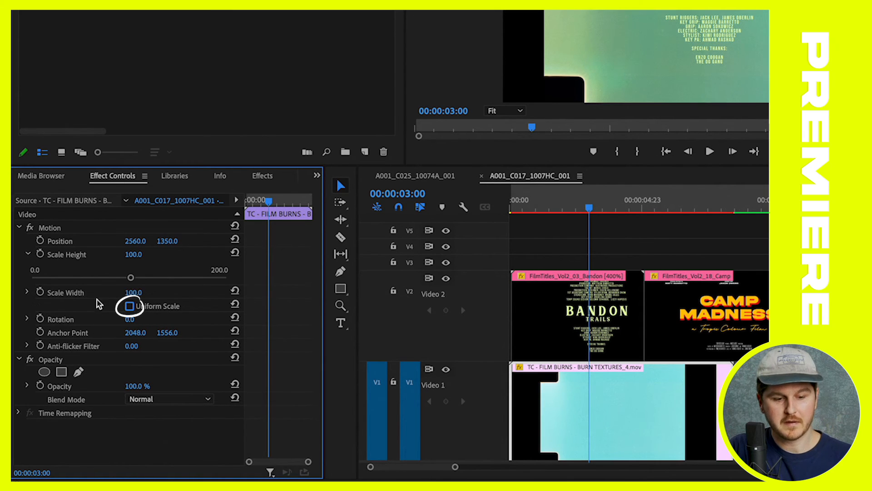
{"action": "left_click", "coordinate": [27, 292]}
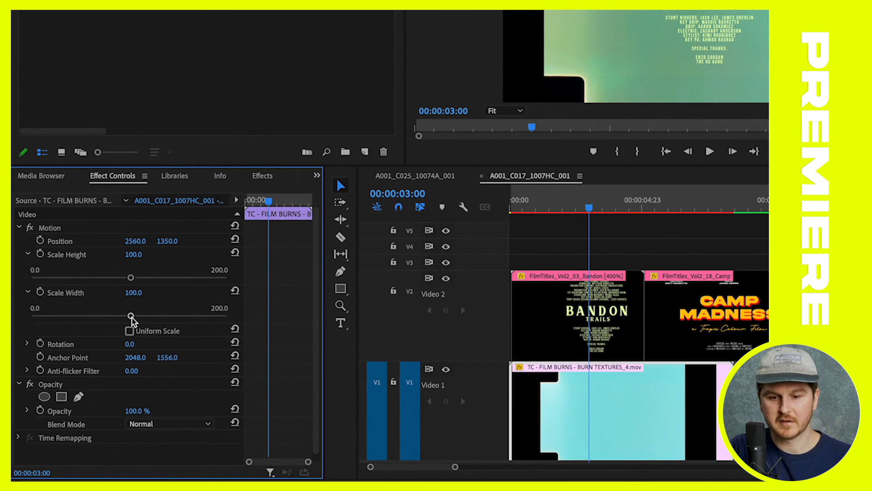
{"action": "left_click_drag", "start_coordinate": [131, 315], "coordinate": [134, 316]}
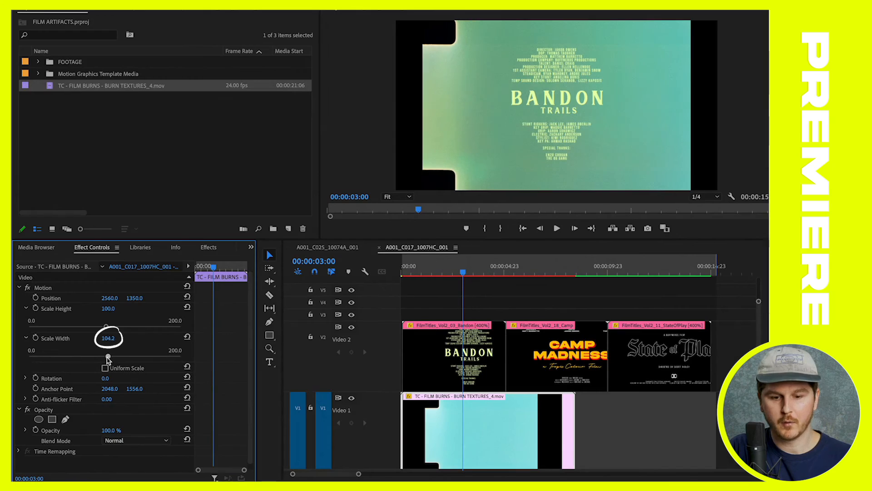
{"action": "left_click_drag", "start_coordinate": [108, 359], "coordinate": [121, 359]}
{"action": "left_click_drag", "start_coordinate": [123, 359], "coordinate": [140, 359]}
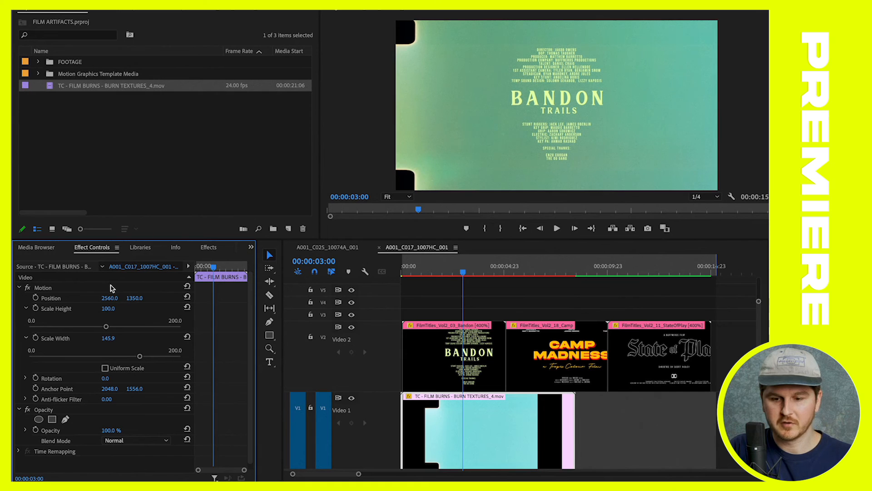
{"action": "left_click_drag", "start_coordinate": [113, 300], "coordinate": [71, 300]}
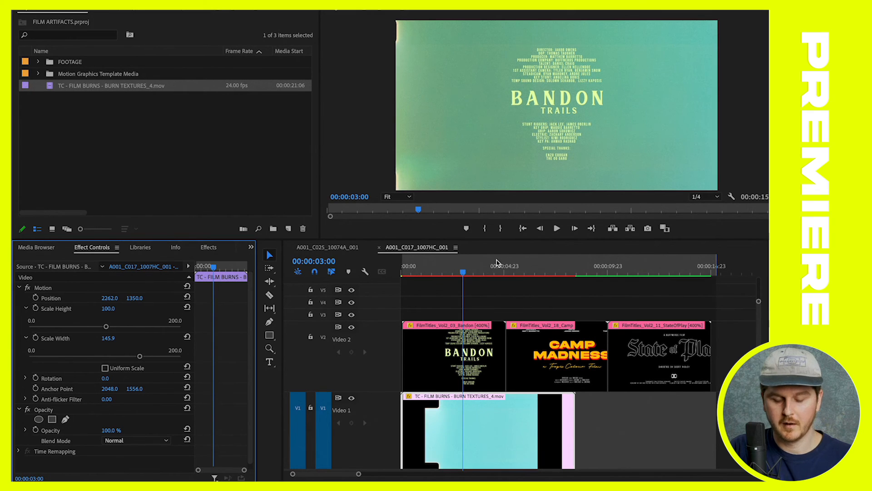
Set the sequence's out point at 00:00:05:02, at the start of the Camp Madness title.
{"action": "left_click_drag", "start_coordinate": [463, 272], "coordinate": [397, 272]}
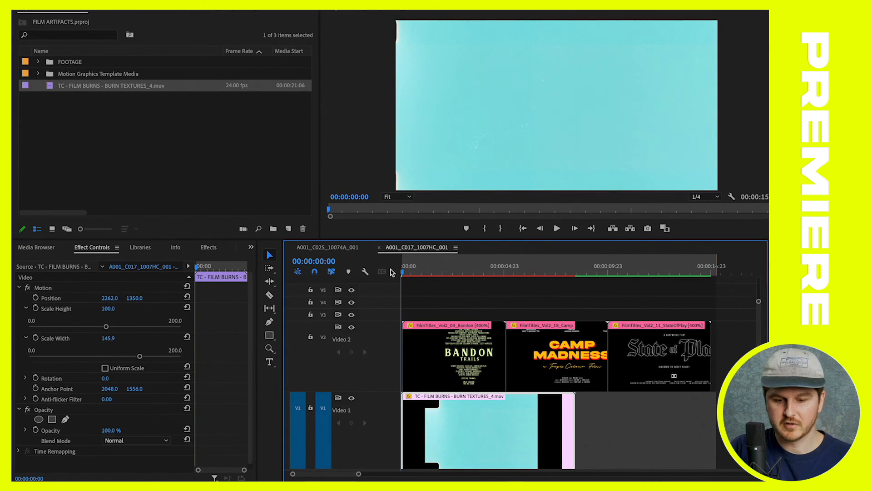
{"action": "left_click", "coordinate": [507, 272]}
{"action": "key", "text": "o"}
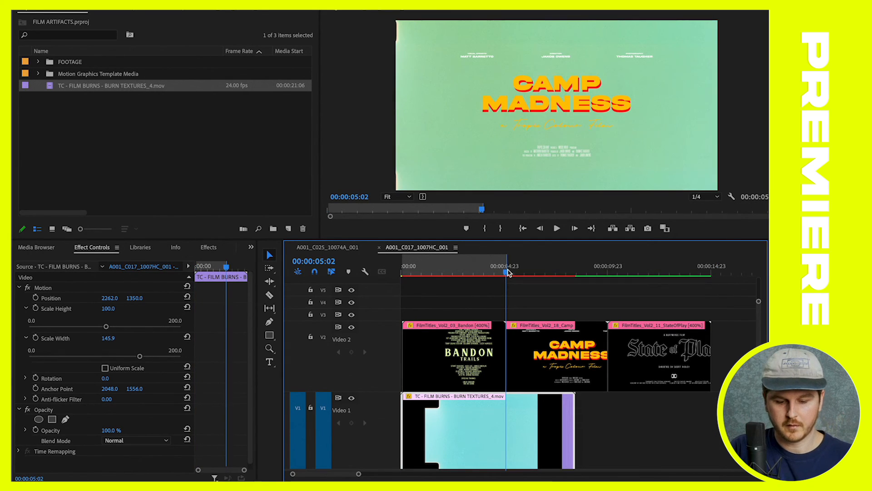